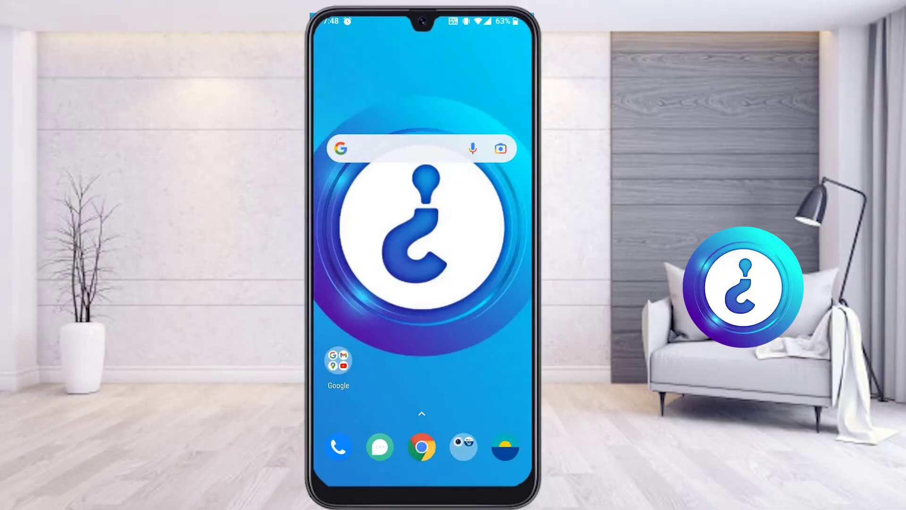
In the Play Store, search 'handwriter' from history and open the Handwriter app's page.
drag(422, 425, 422, 236)
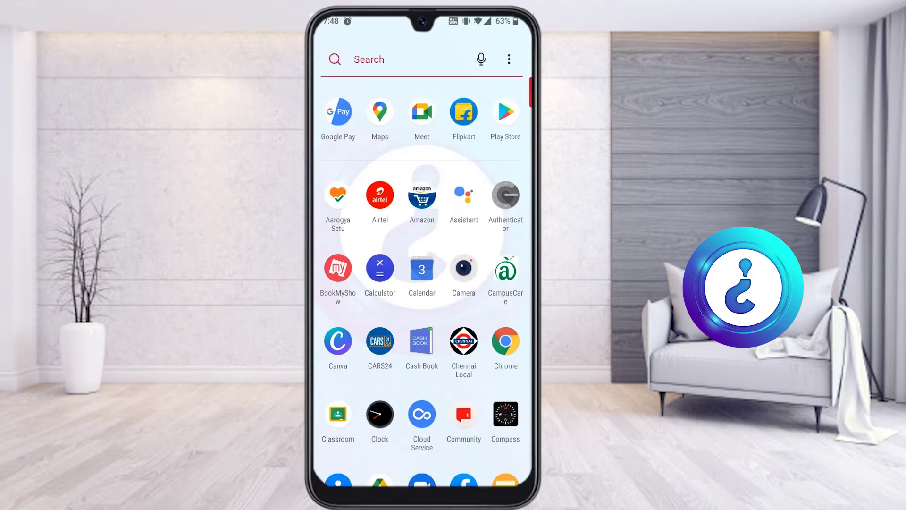
click(505, 112)
click(410, 60)
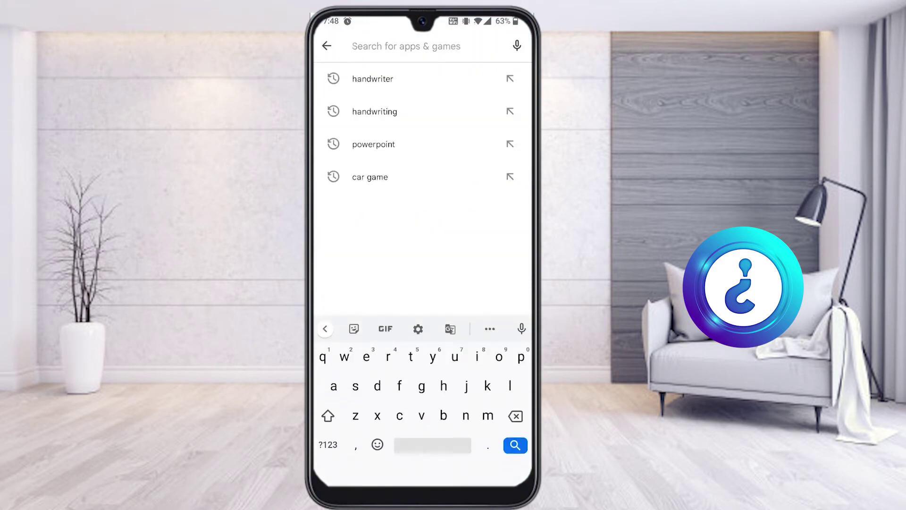
click(372, 79)
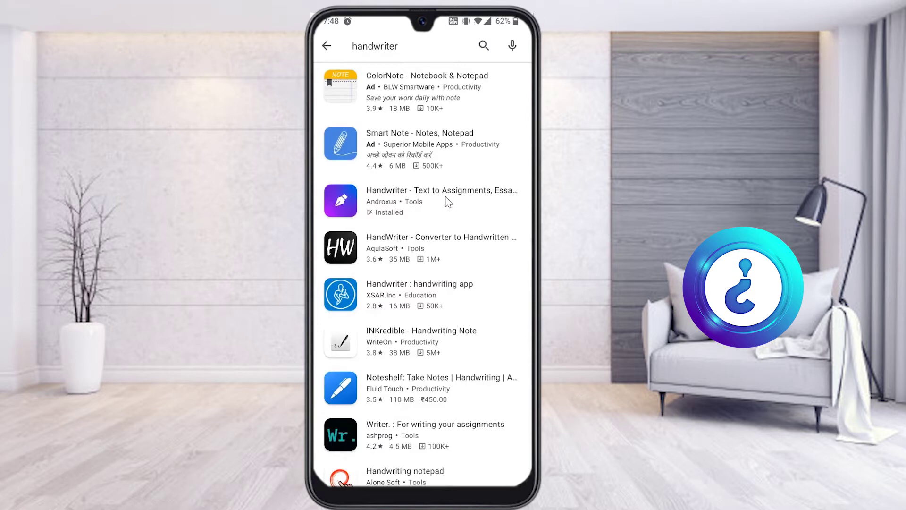
click(459, 210)
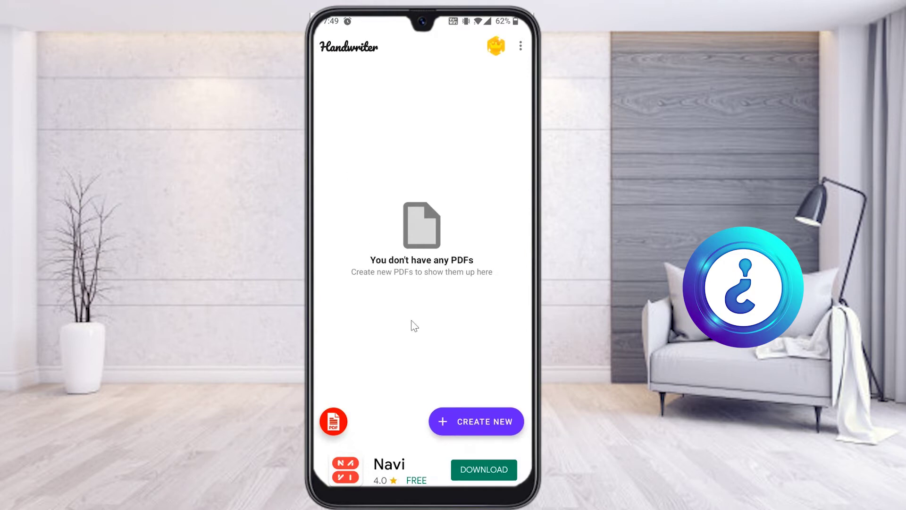
Create a new Handwriter file with one blank lined page.
click(463, 420)
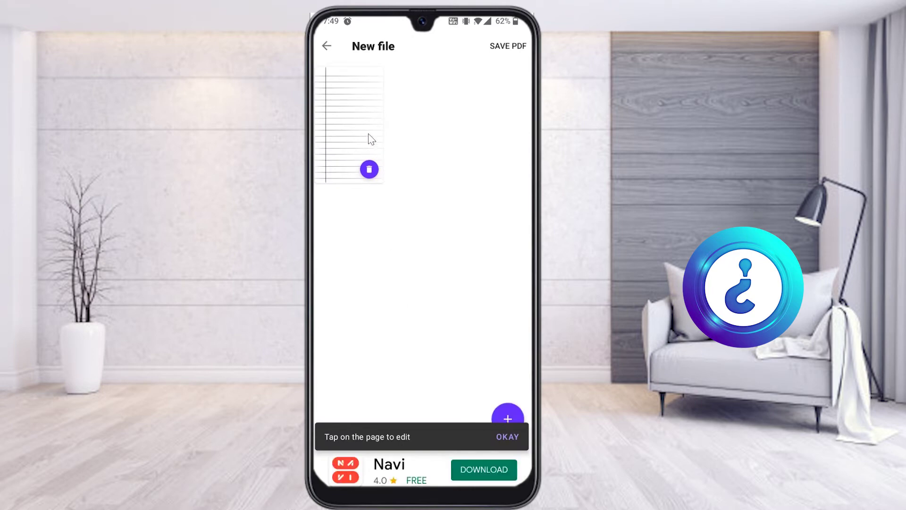
Open the page for editing and backspace away the sample demo lines.
click(347, 117)
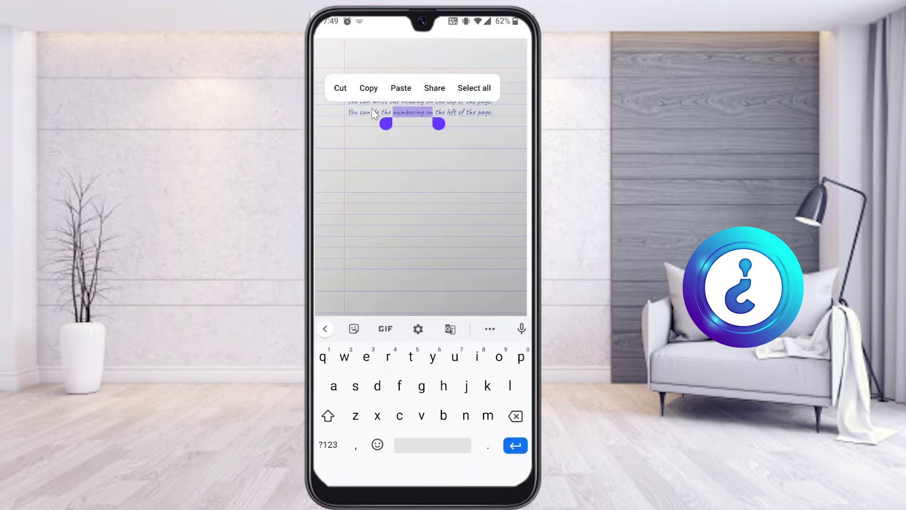
key(BackSpace)
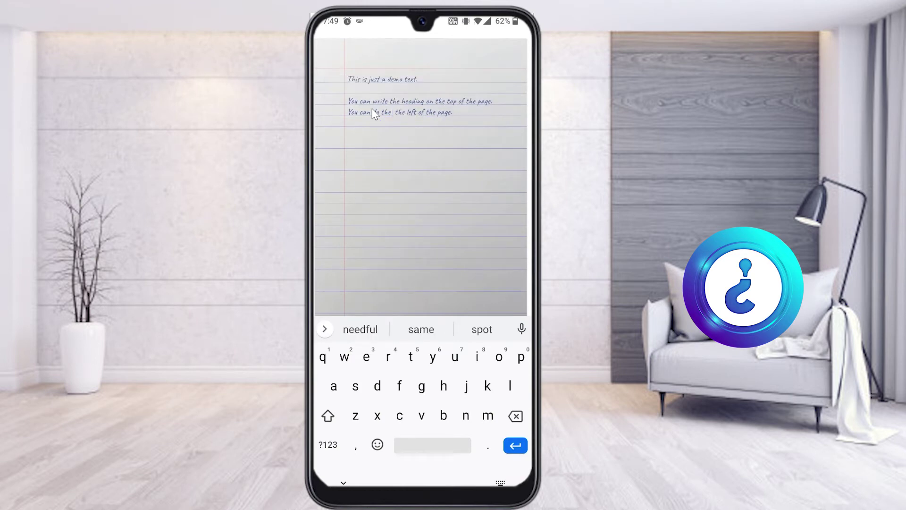
key(BackSpace)
key(BackSpace)
key(BackSpace)
key(BackSpace)
key(BackSpace)
key(BackSpace)
key(BackSpace)
key(BackSpace)
key(BackSpace)
key(BackSpace)
key(BackSpace)
key(BackSpace)
key(BackSpace)
key(BackSpace)
key(BackSpace)
key(BackSpace)
key(BackSpace)
key(BackSpace)
key(BackSpace)
key(BackSpace)
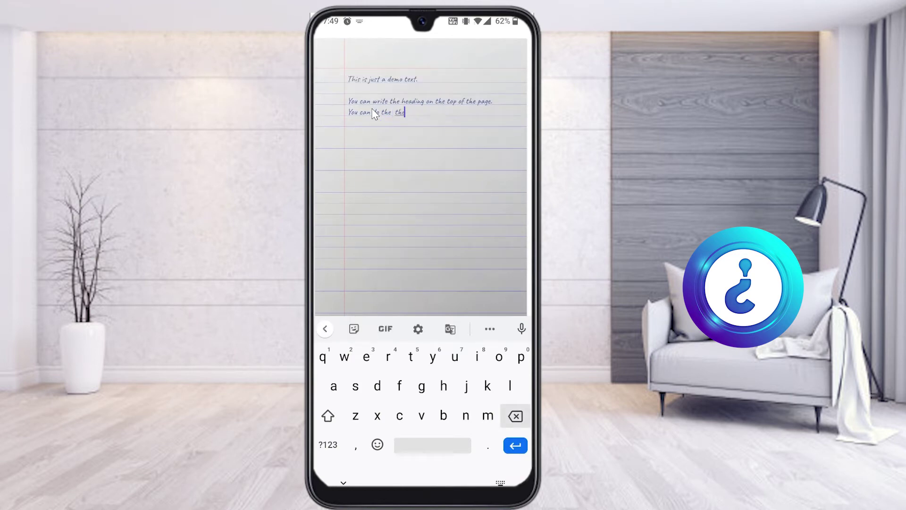
key(BackSpace)
key(BackSpace)
key(BackSpace)
key(BackSpace)
key(BackSpace)
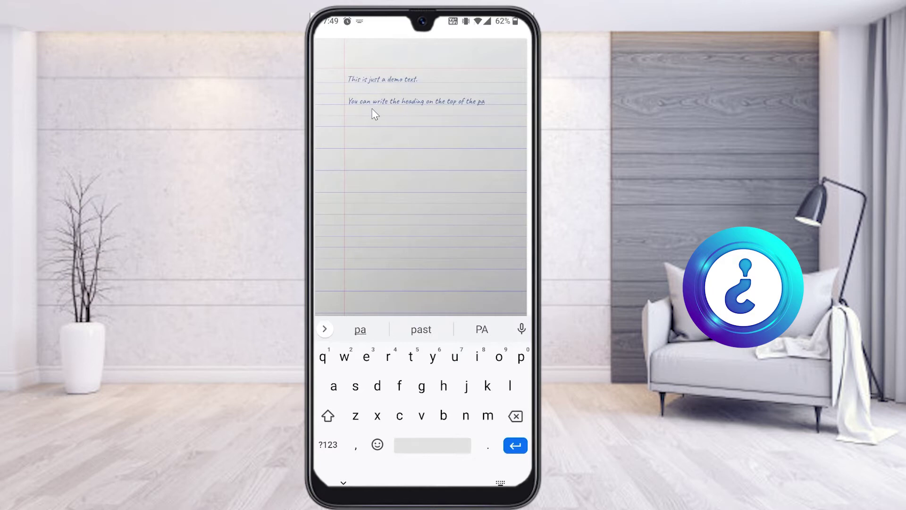
key(BackSpace)
key(BackSpace)
key(BackSpace)
key(BackSpace)
key(BackSpace)
key(BackSpace)
key(BackSpace)
key(BackSpace)
key(BackSpace)
key(BackSpace)
key(BackSpace)
key(BackSpace)
key(BackSpace)
key(BackSpace)
key(BackSpace)
key(BackSpace)
key(BackSpace)
key(BackSpace)
key(BackSpace)
key(BackSpace)
key(BackSpace)
key(BackSpace)
key(BackSpace)
key(BackSpace)
key(BackSpace)
key(BackSpace)
key(BackSpace)
key(BackSpace)
key(BackSpace)
key(BackSpace)
key(BackSpace)
key(BackSpace)
key(BackSpace)
key(BackSpace)
key(BackSpace)
key(BackSpace)
key(BackSpace)
key(BackSpace)
key(BackSpace)
key(BackSpace)
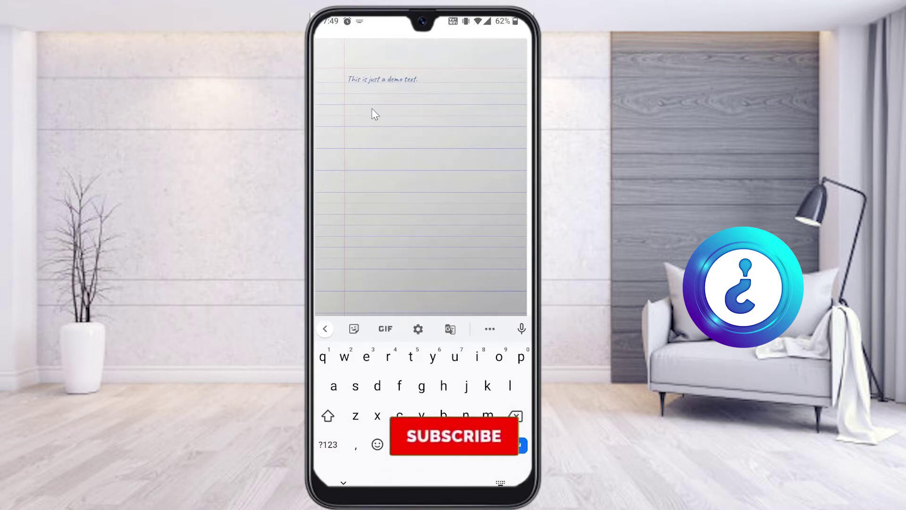
key(BackSpace)
key(BackSpace)
key(BackSpace)
key(BackSpace)
key(BackSpace)
key(BackSpace)
key(BackSpace)
key(BackSpace)
key(BackSpace)
key(BackSpace)
key(BackSpace)
key(BackSpace)
key(BackSpace)
key(BackSpace)
key(BackSpace)
key(BackSpace)
key(BackSpace)
key(BackSpace)
key(BackSpace)
key(BackSpace)
key(BackSpace)
key(BackSpace)
key(BackSpace)
key(BackSpace)
key(BackSpace)
Write 'welcome to howxt' with 'this is home work' on the next line.
text(welcome)
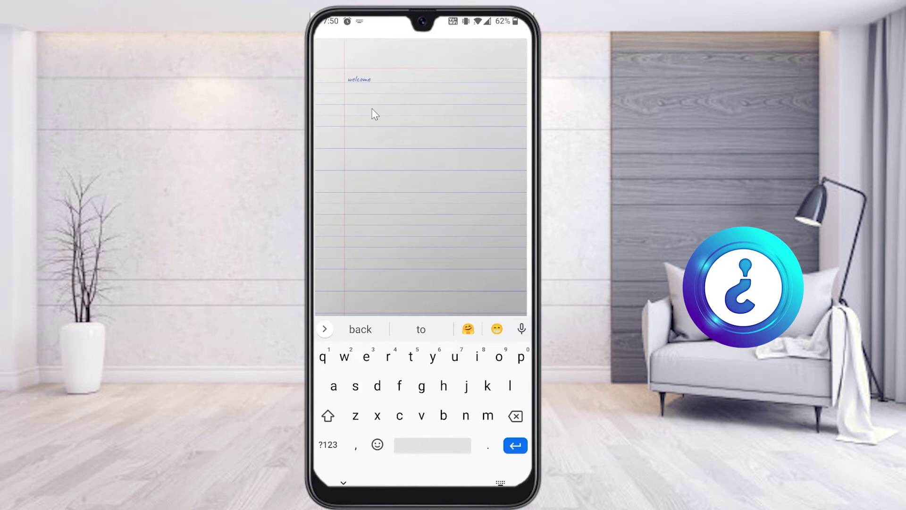
text(to howxt)
key(Return)
text(this is home work)
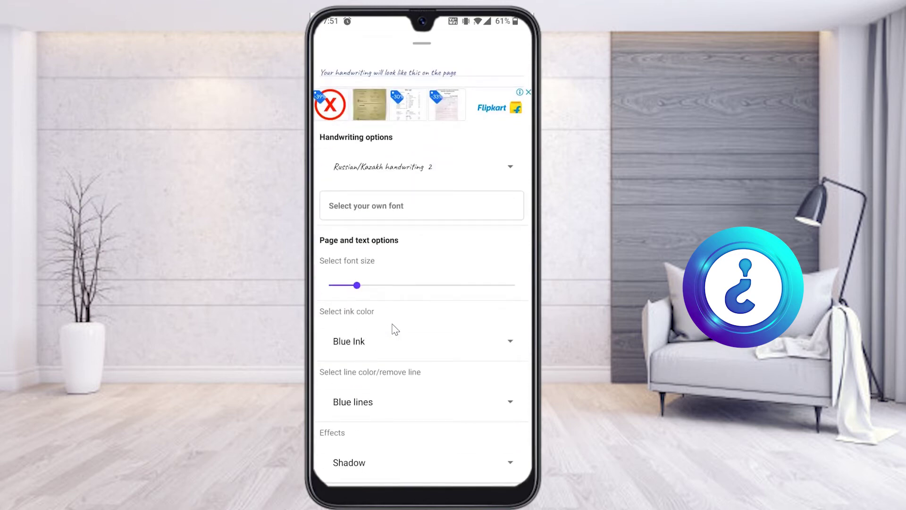
Change the handwriting style to 'handwriting eight'.
click(384, 182)
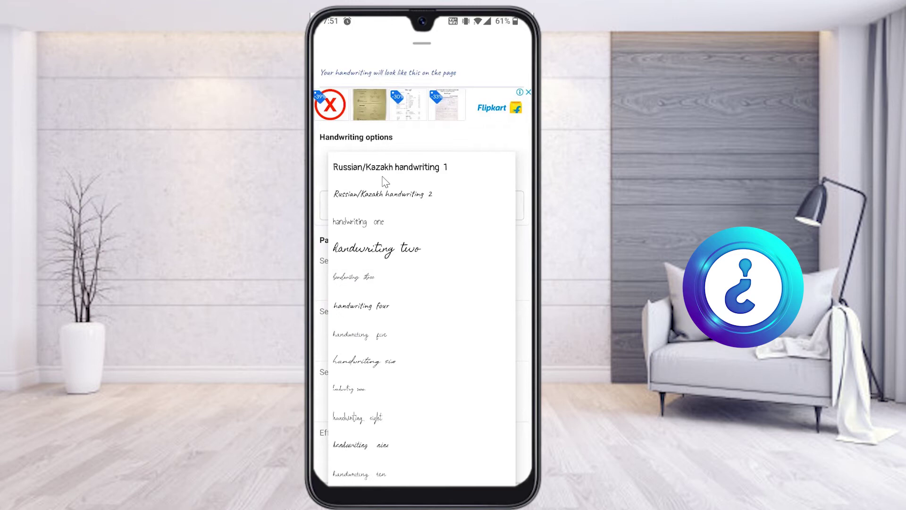
click(357, 417)
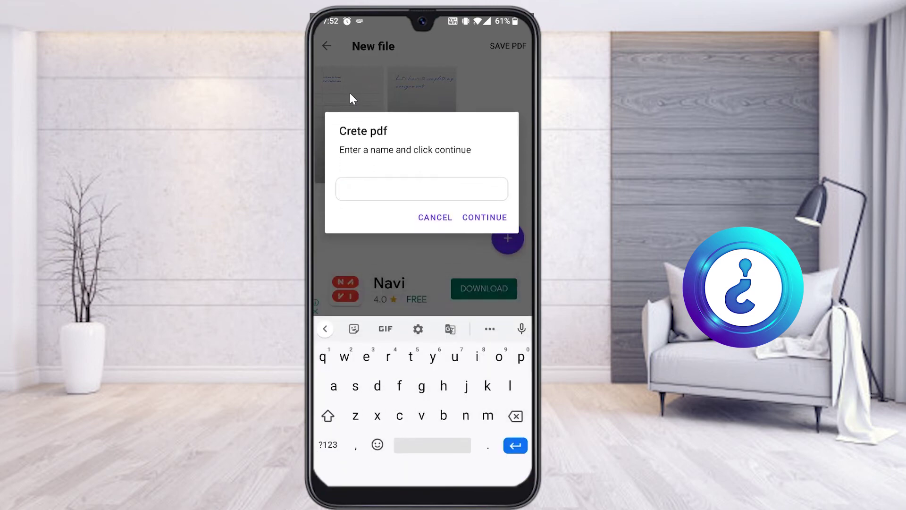
Name the PDF 'home' and confirm to generate it.
text(ome)
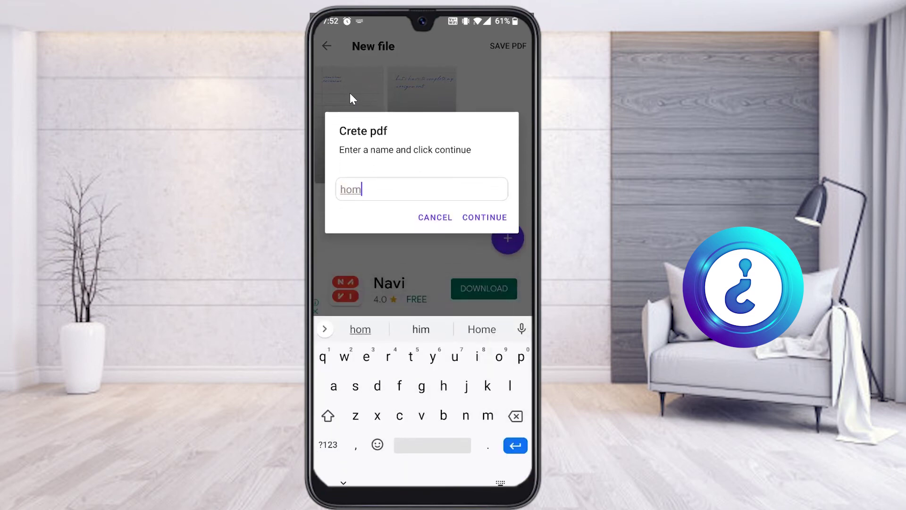
key(BackSpace)
text(e)
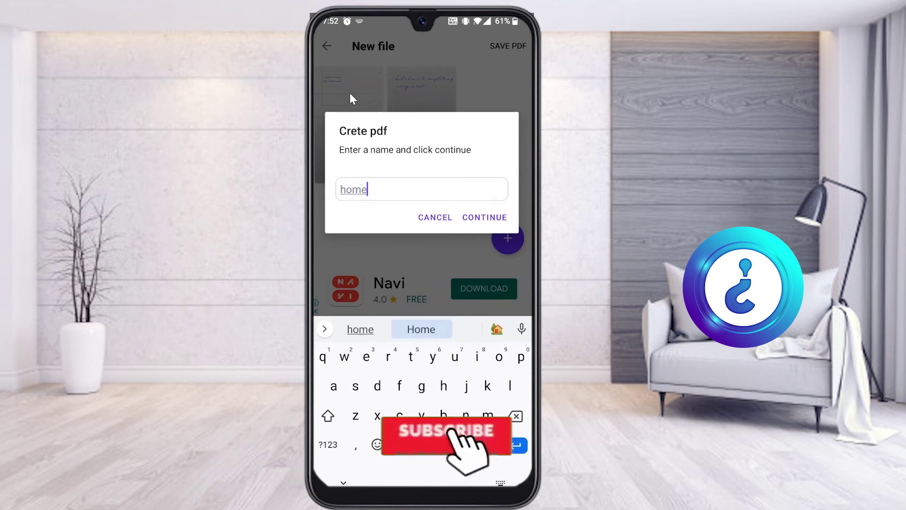
key(Return)
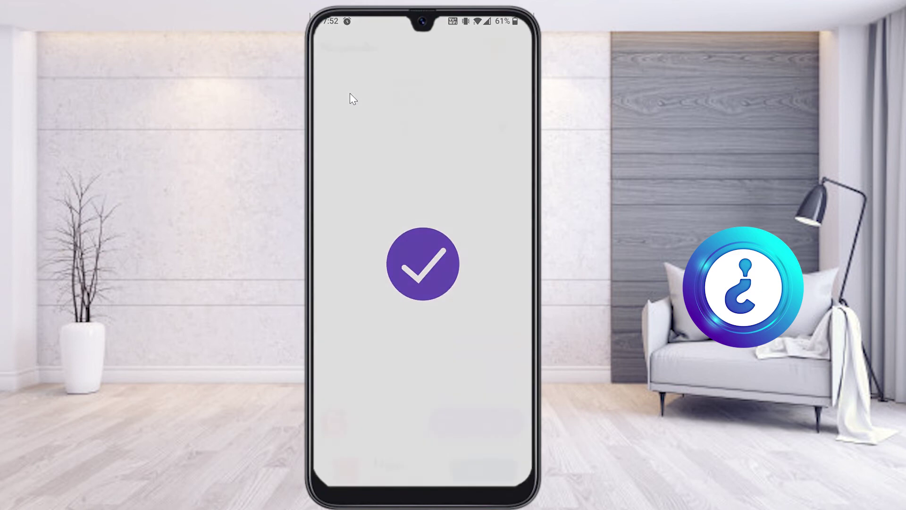
Open home.pdf and zoom in and back out to check both handwritten pages.
click(353, 99)
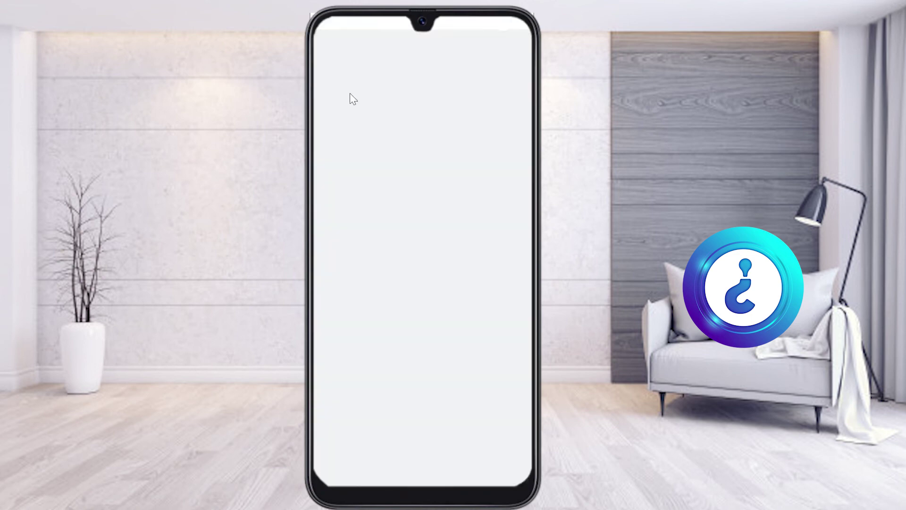
double_click(353, 99)
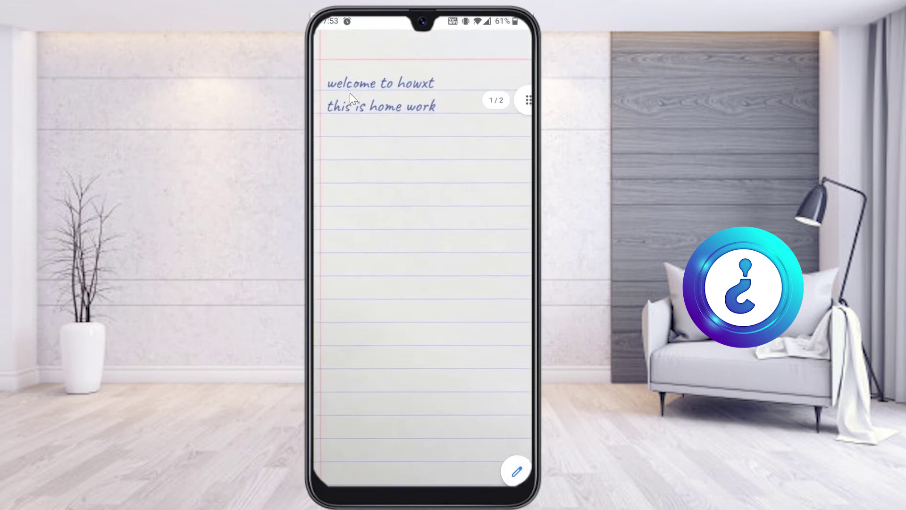
double_click(353, 99)
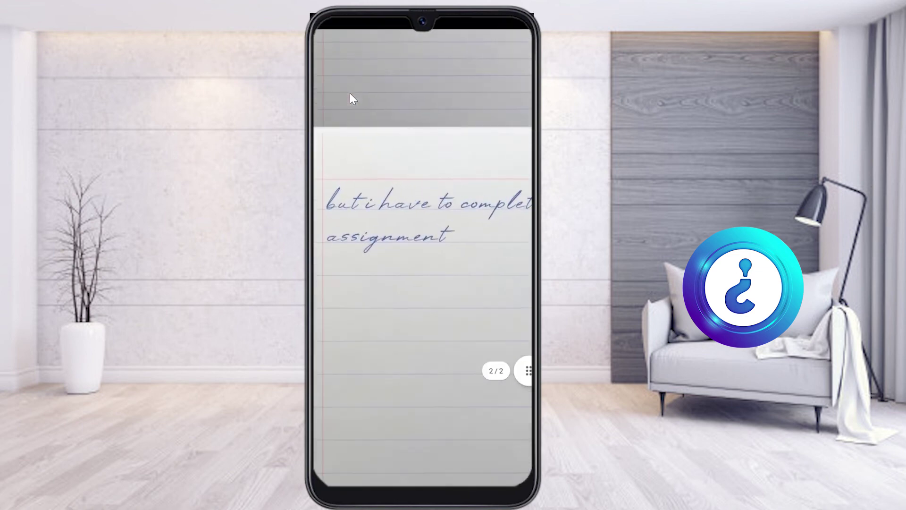
double_click(353, 99)
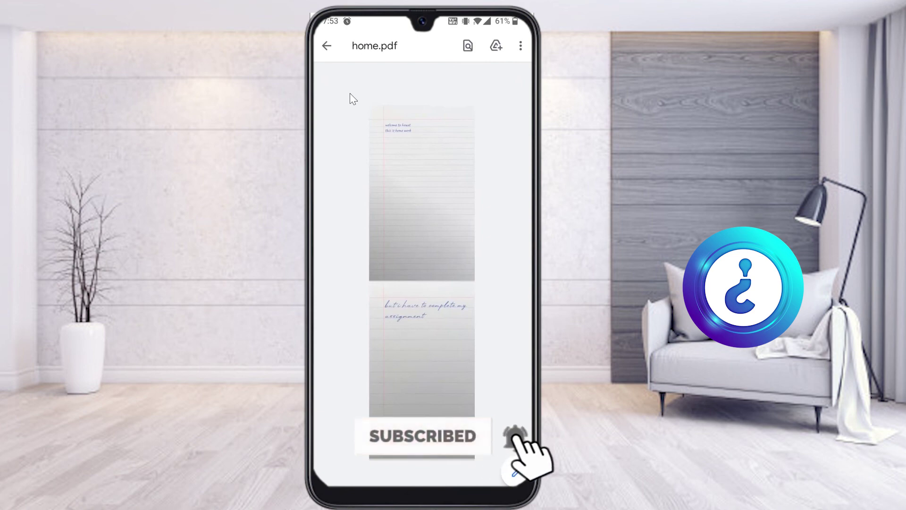
Close the PDF viewer and the ad, then return to the Android home screen.
key(Escape)
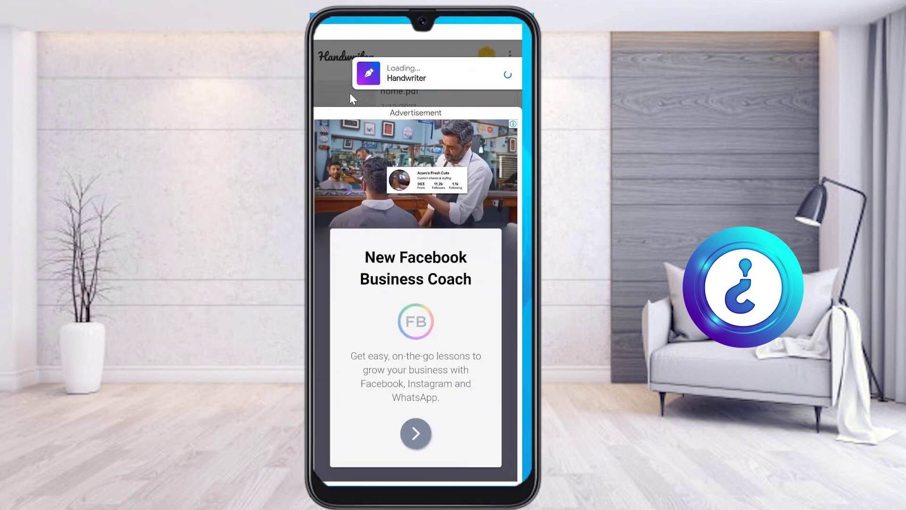
key(Escape)
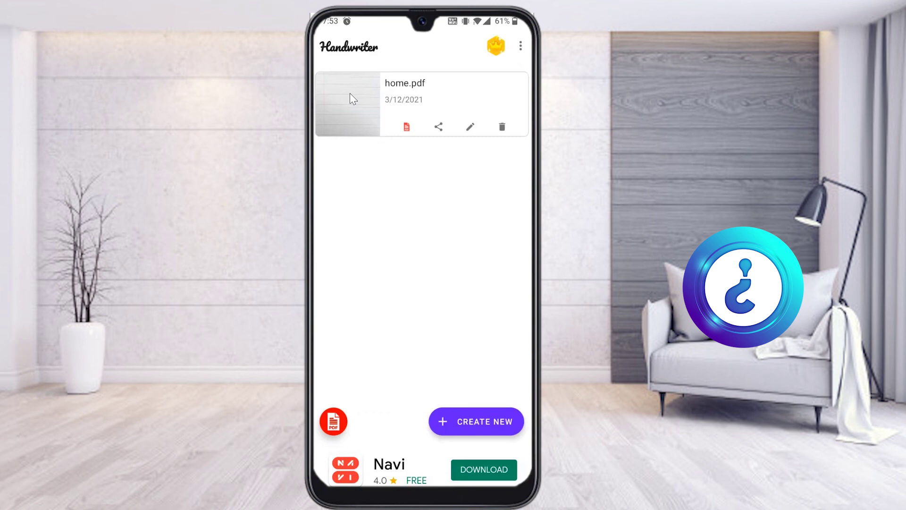
key(alt+h)
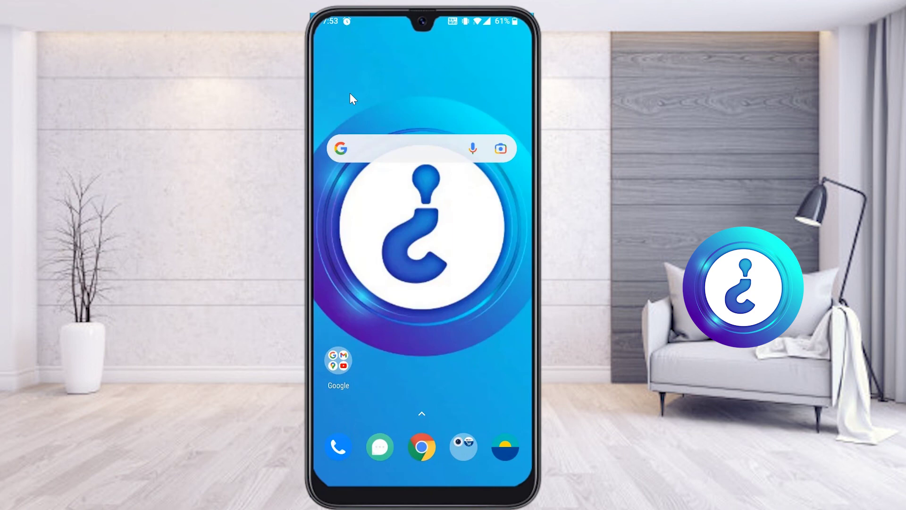